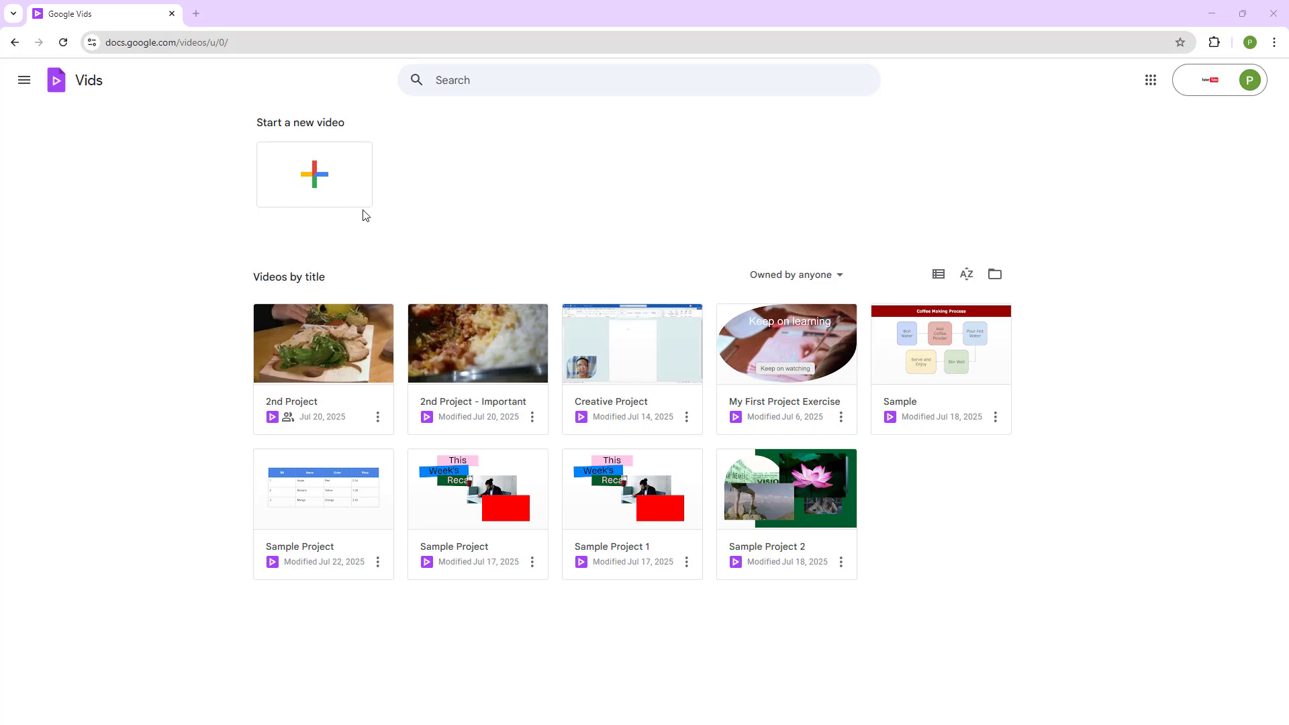
# Create a blank video and insert a rectangle that covers the right-hand part of the scene at full height.
pyautogui.click(313, 185)
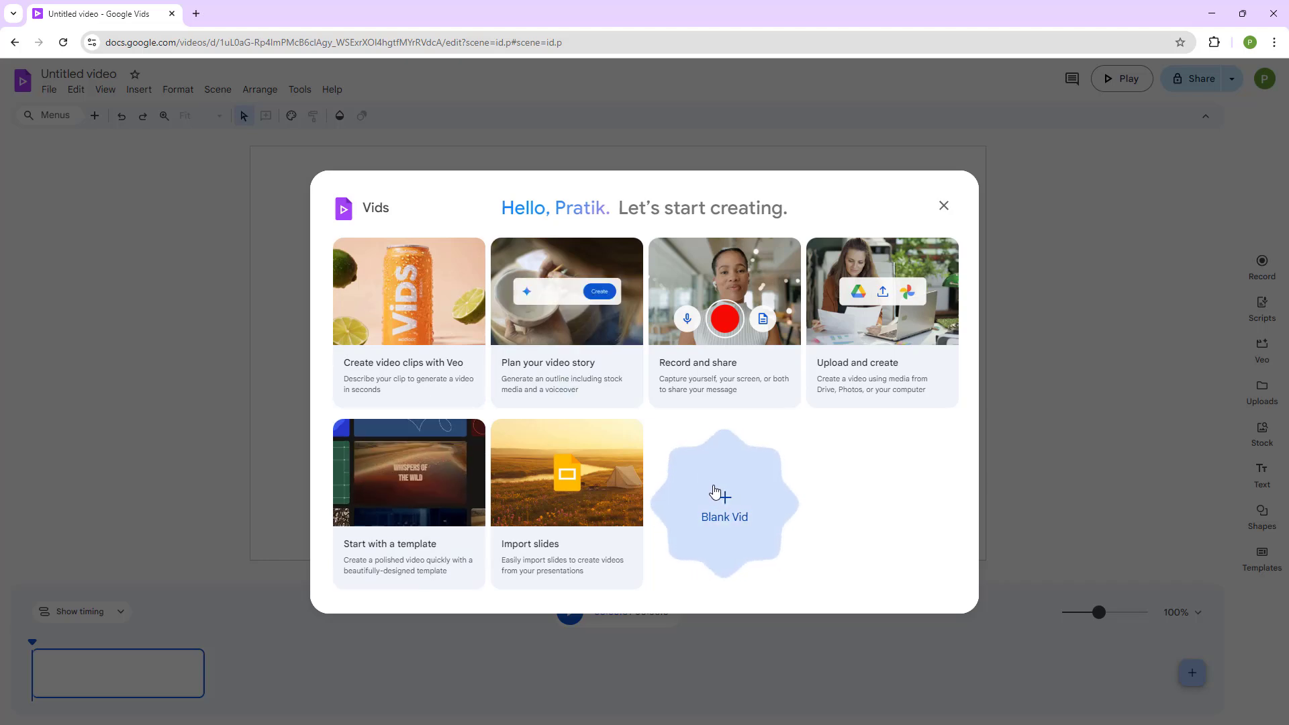
pyautogui.click(715, 492)
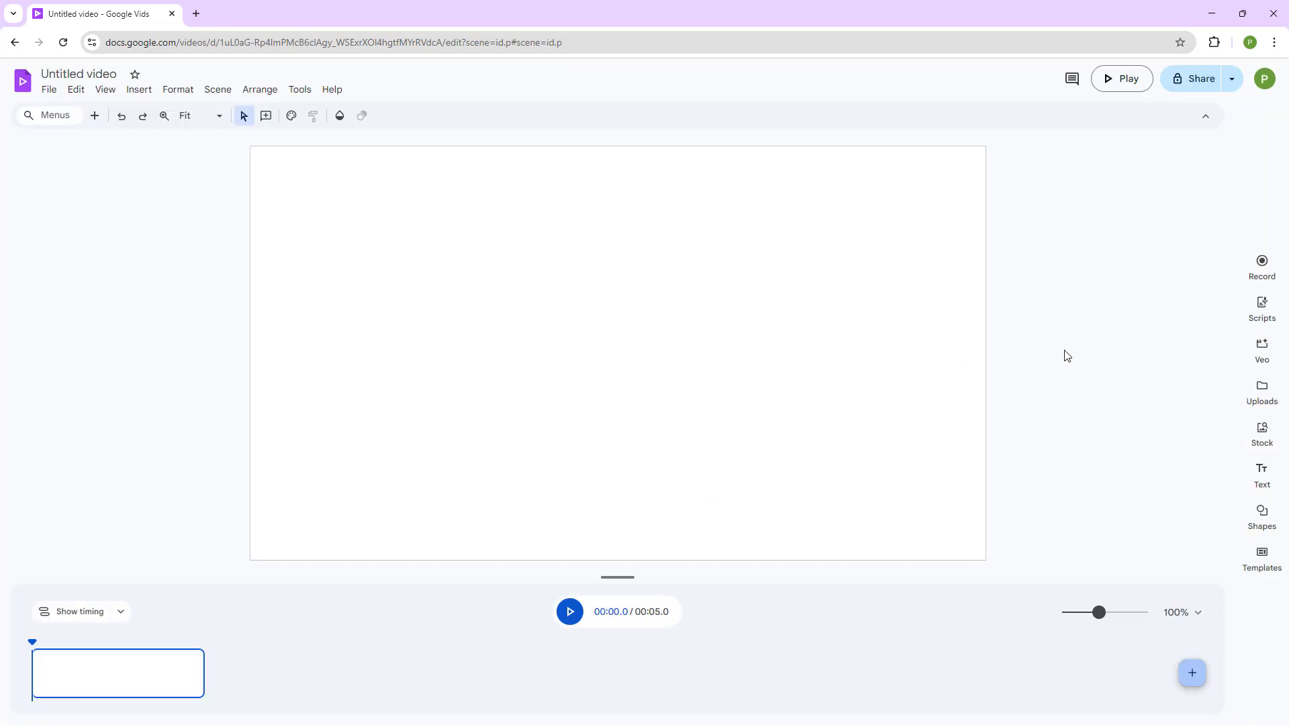
pyautogui.click(1262, 514)
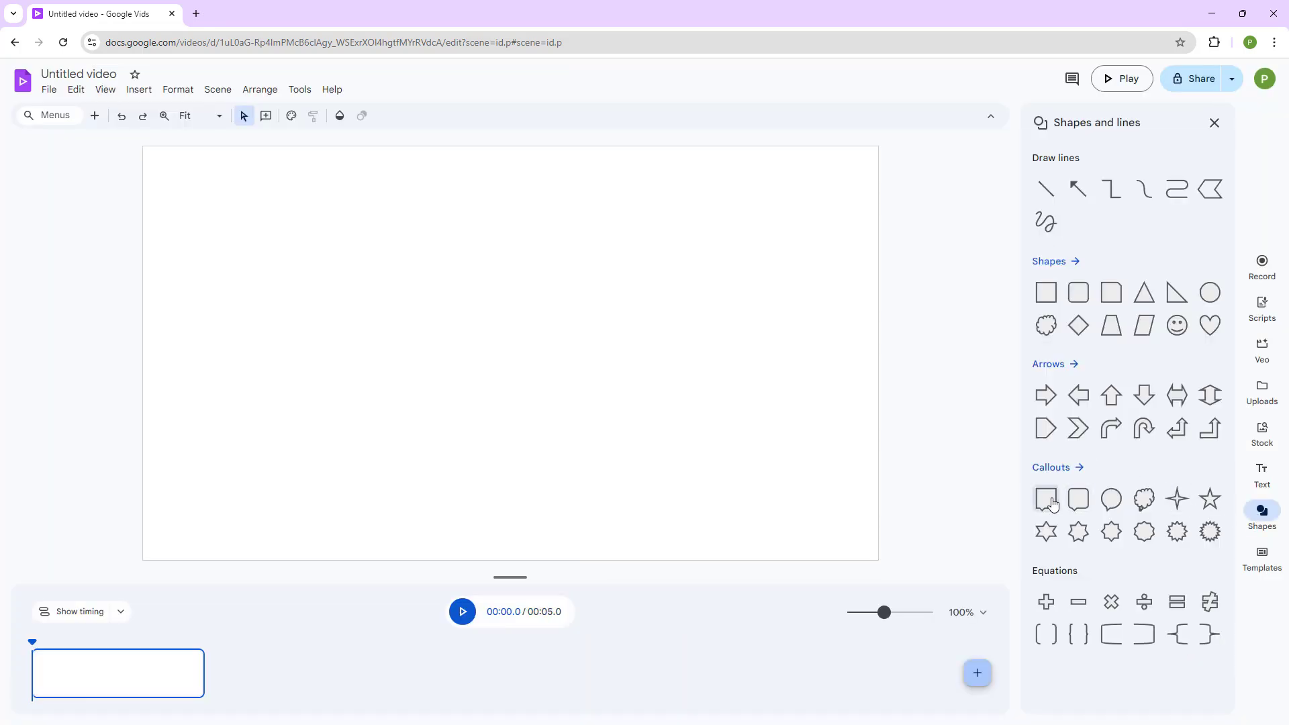
pyautogui.click(1042, 293)
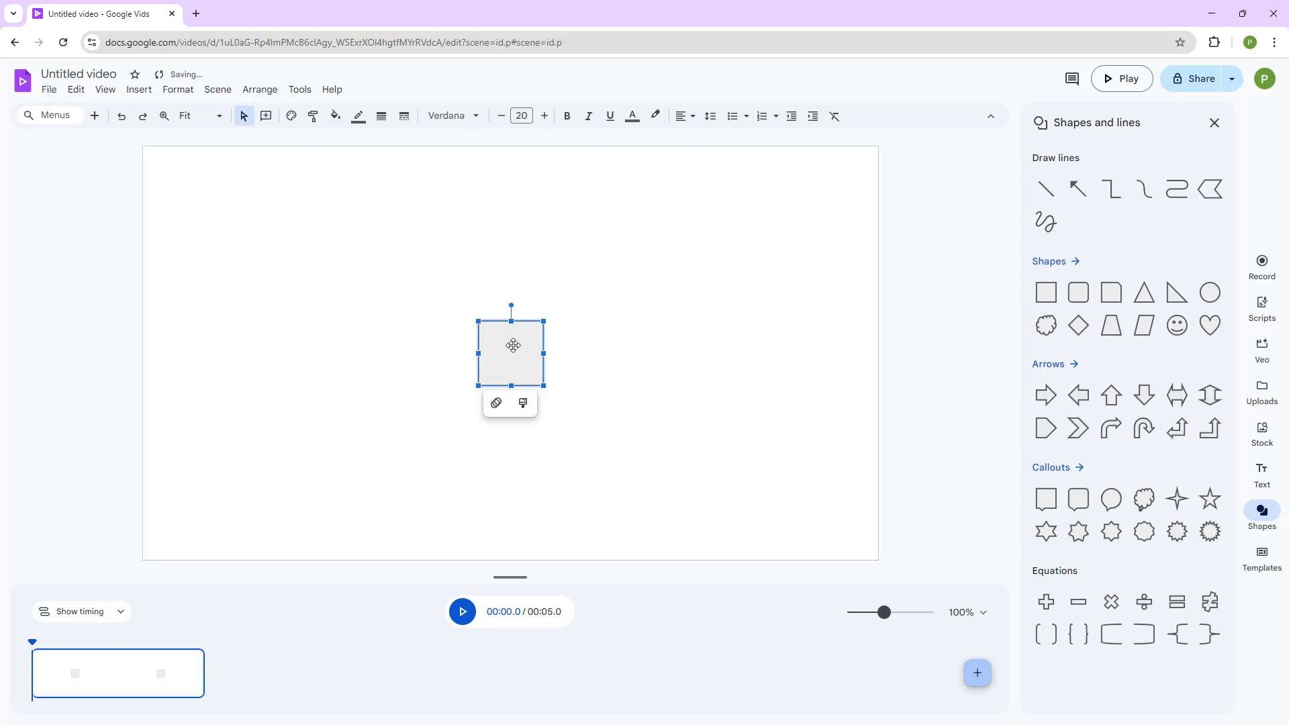
pyautogui.moveTo(510, 344); pyautogui.dragTo(574, 560)
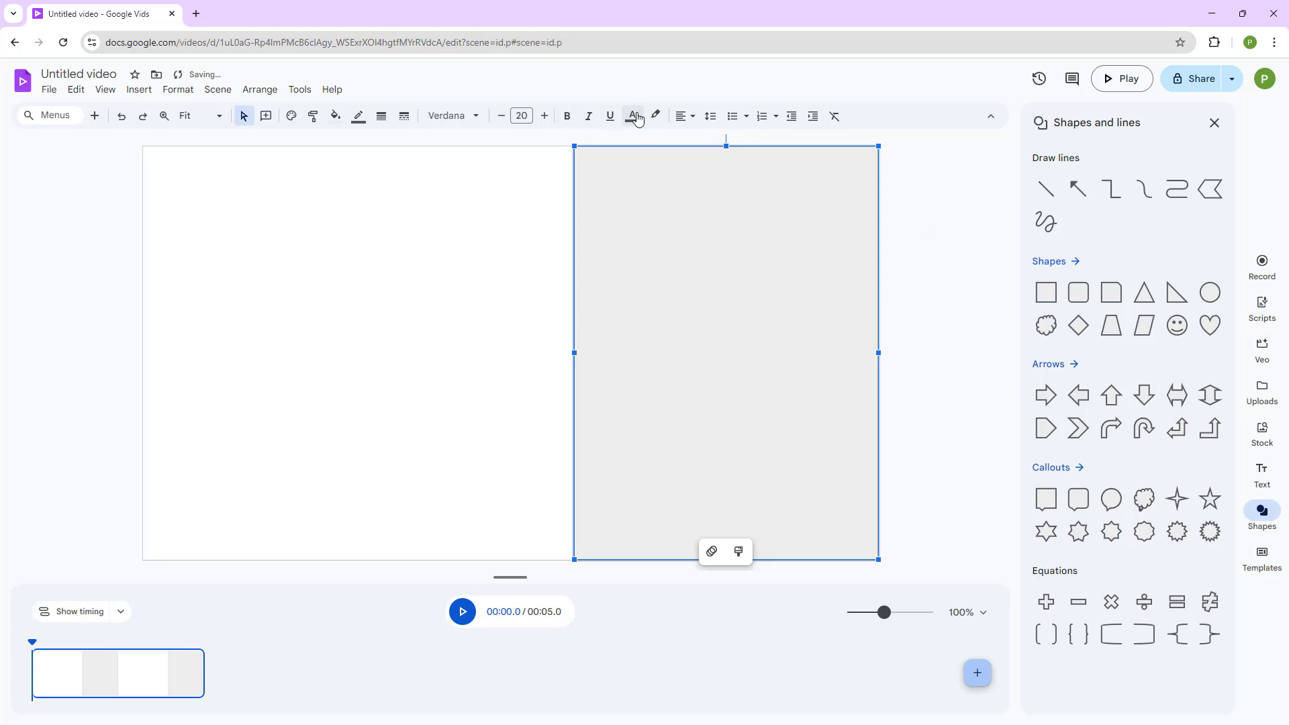
# Fill the rectangle with the default-style blue and copy it.
pyautogui.click(658, 118)
pyautogui.click(527, 216)
pyautogui.click(333, 117)
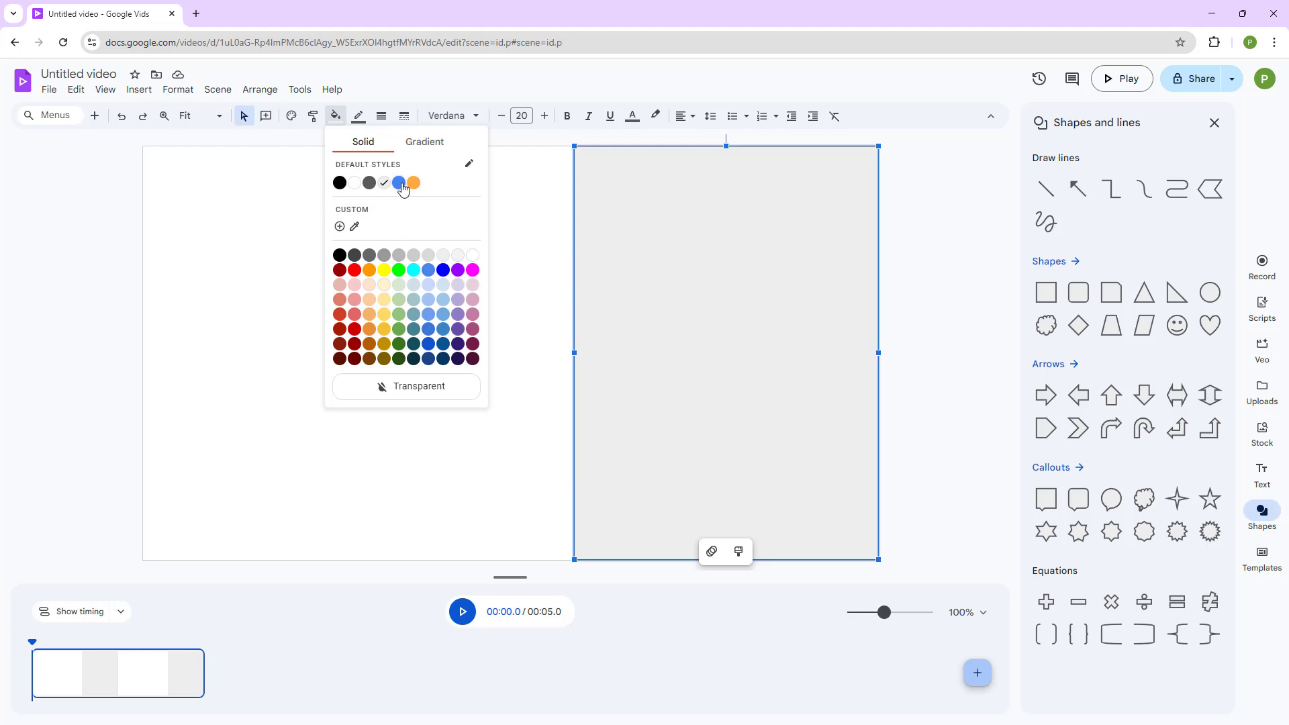
pyautogui.click(400, 183)
pyautogui.hotkey('ctrl', 'c')
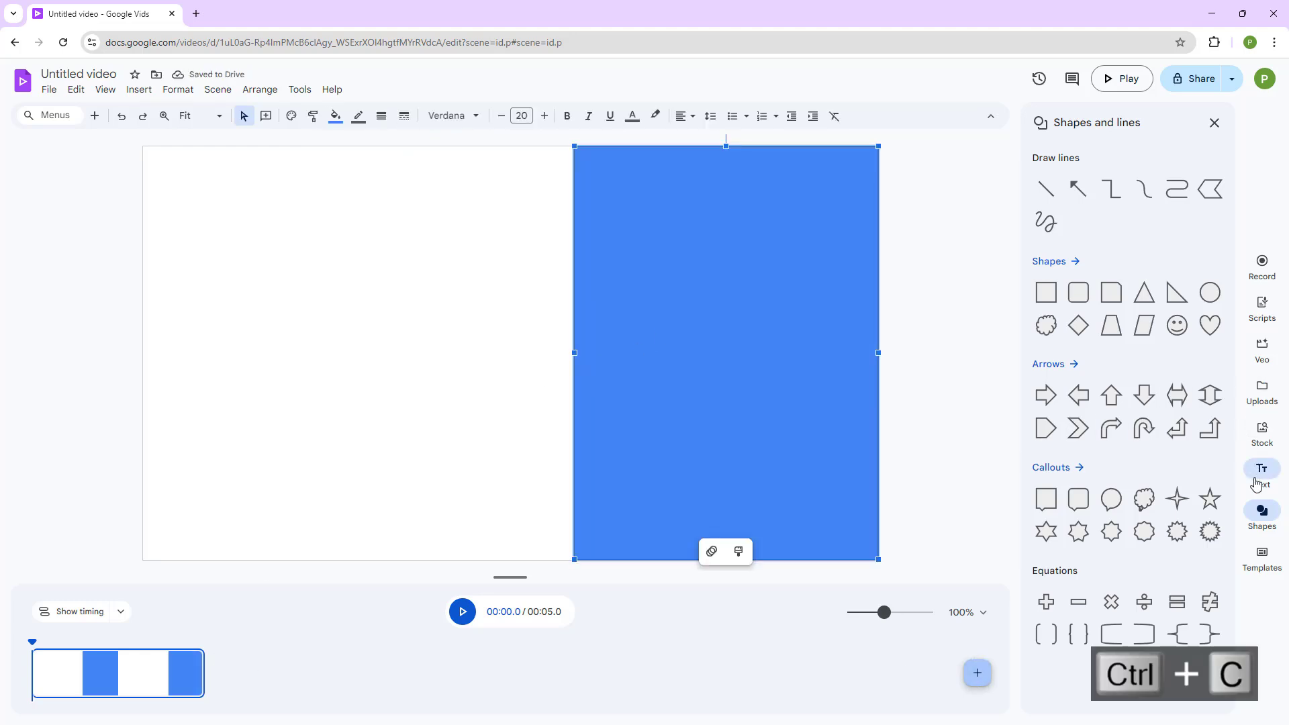
# Add a title and a subtitle text box, the subtitle below the title, on the scene's white area.
pyautogui.click(1256, 482)
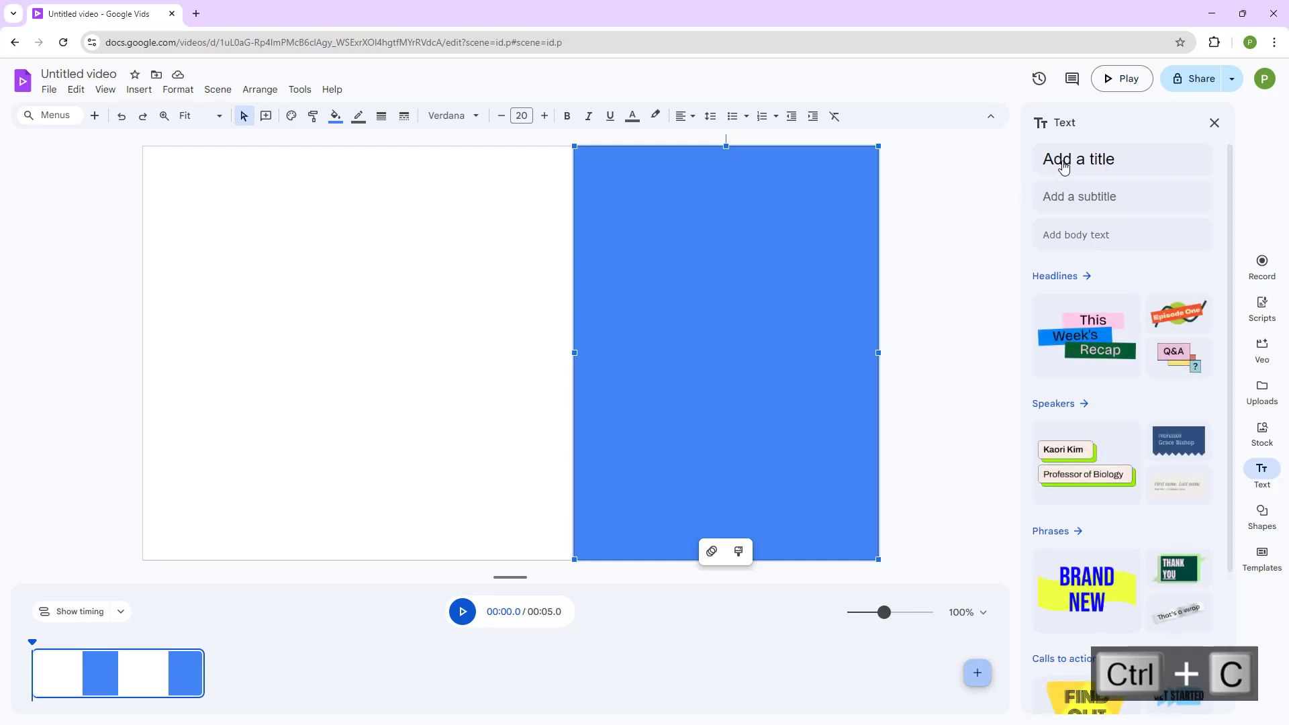
pyautogui.click(1063, 163)
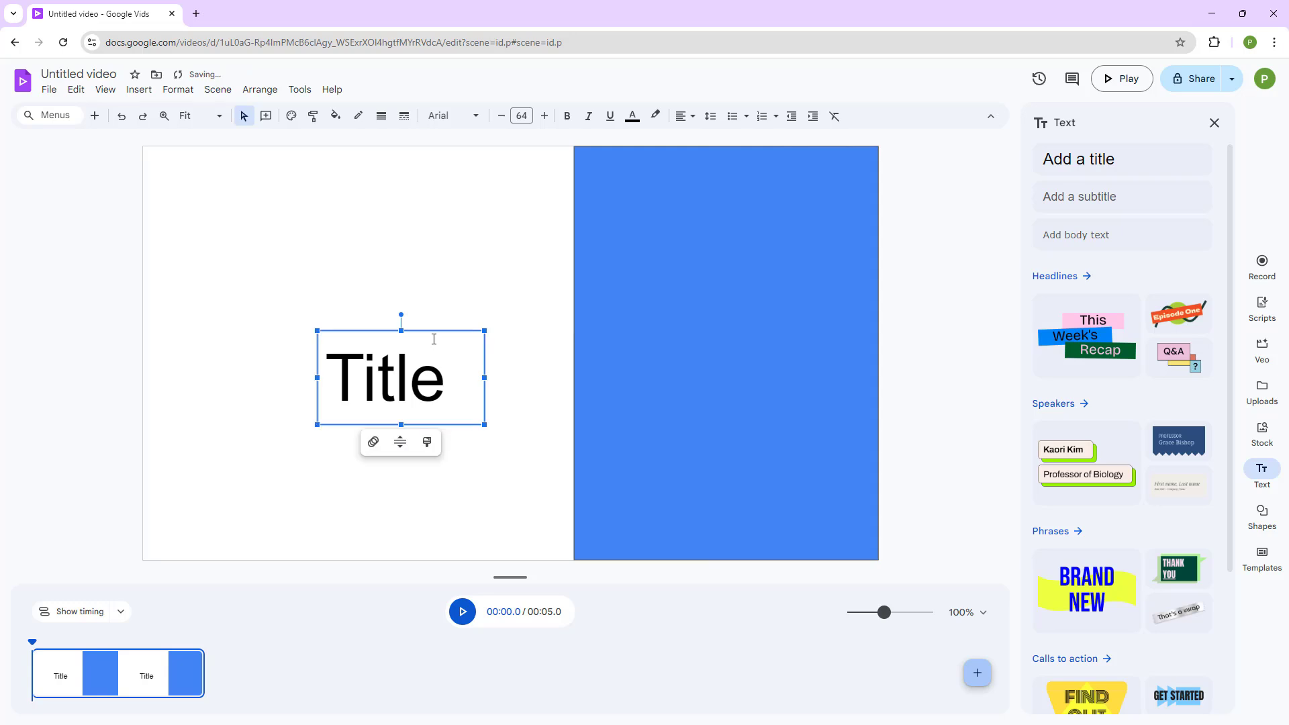
pyautogui.moveTo(484, 384); pyautogui.dragTo(362, 347)
pyautogui.click(1074, 198)
pyautogui.moveTo(630, 375); pyautogui.dragTo(389, 375)
# Duplicate the scene and mirror the copy's layout, with the blue rectangle on the left and the title and subtitle on the right.
pyautogui.click(135, 663)
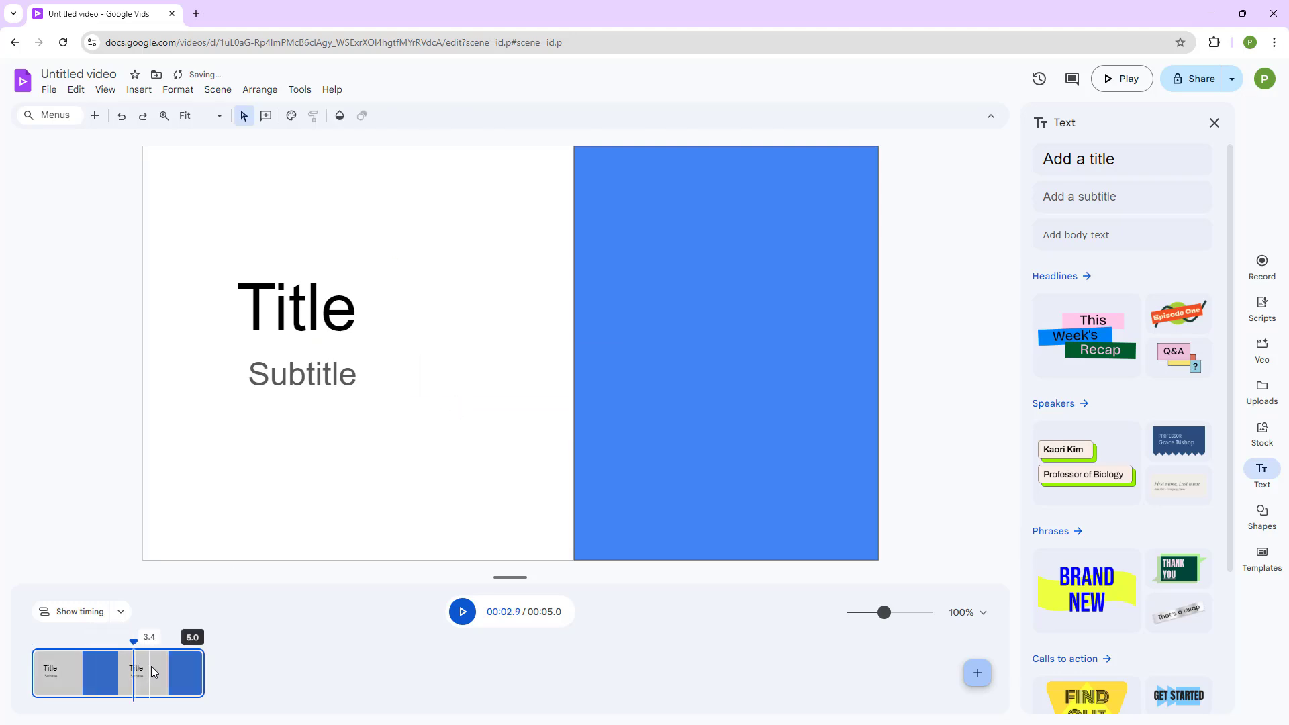
pyautogui.rightClick(151, 664)
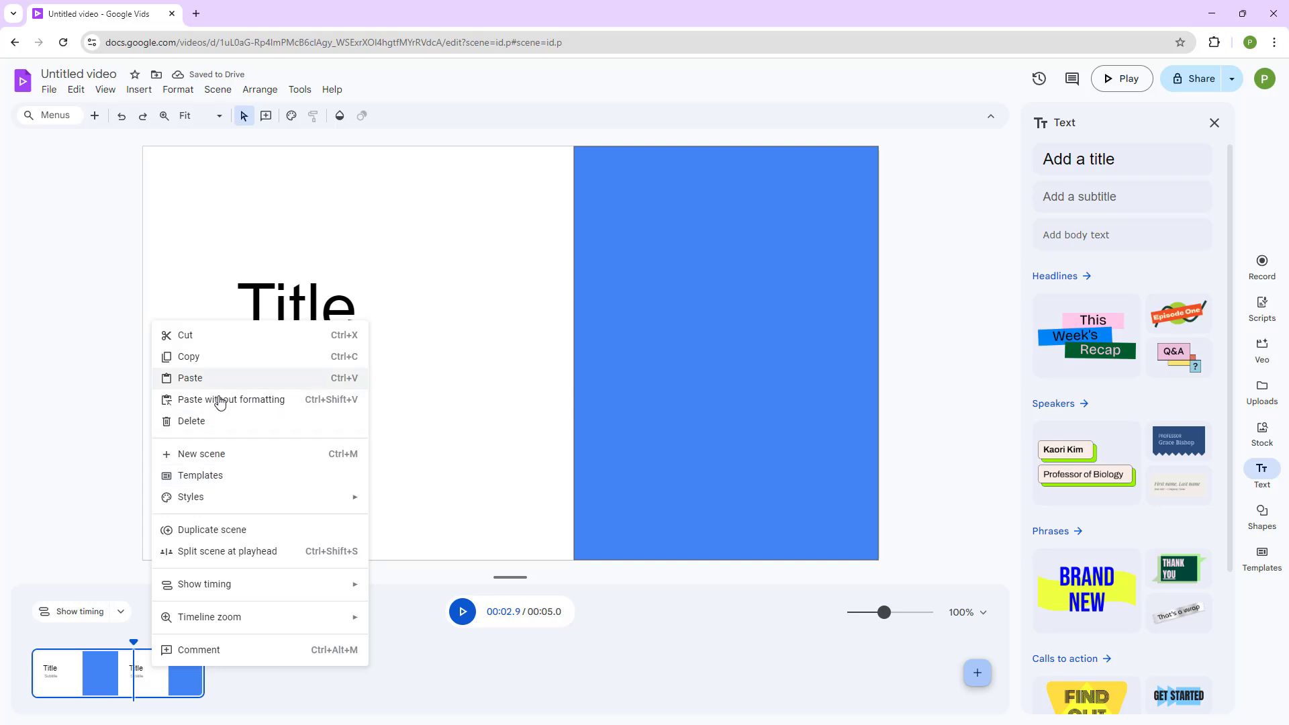
pyautogui.click(240, 533)
pyautogui.moveTo(728, 302); pyautogui.dragTo(295, 308)
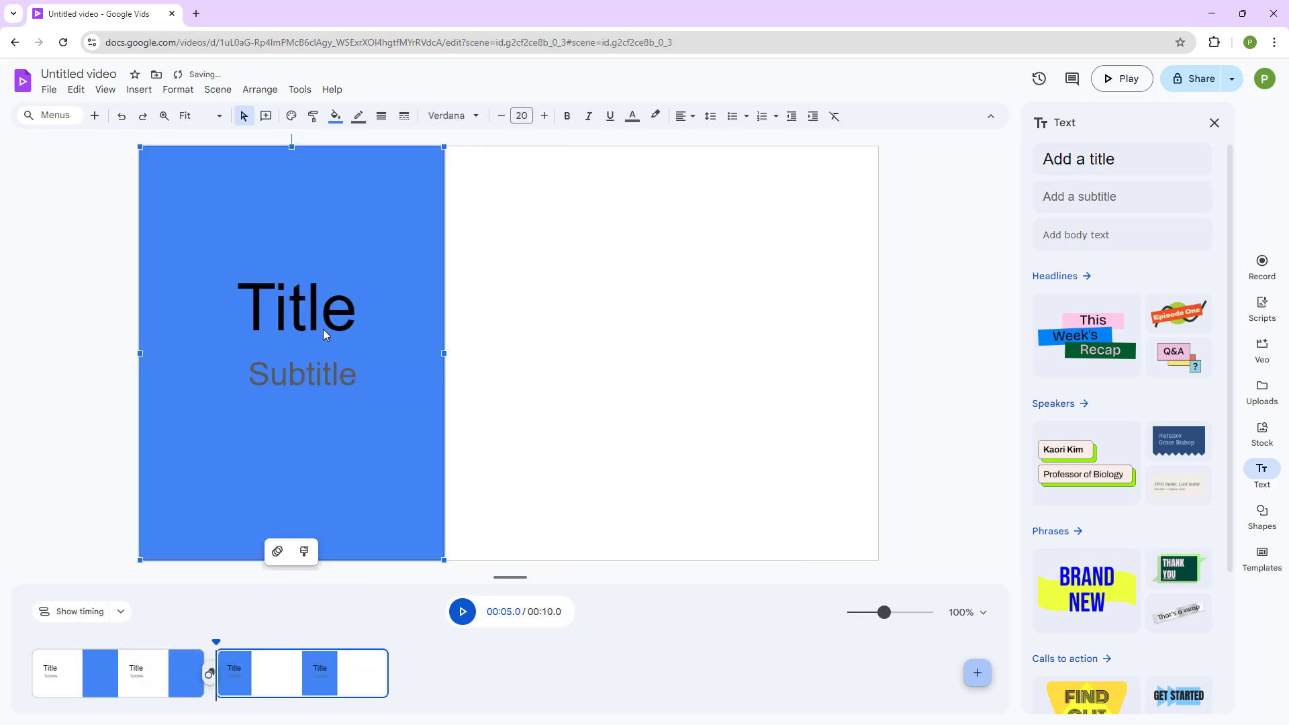
pyautogui.click(329, 360)
pyautogui.moveTo(367, 361); pyautogui.dragTo(665, 395)
pyautogui.click(531, 431)
# Duplicate the second scene, reshape its blue rectangle into a full-width band along the bottom, and move the title and subtitle to the upper left.
pyautogui.rightClick(293, 679)
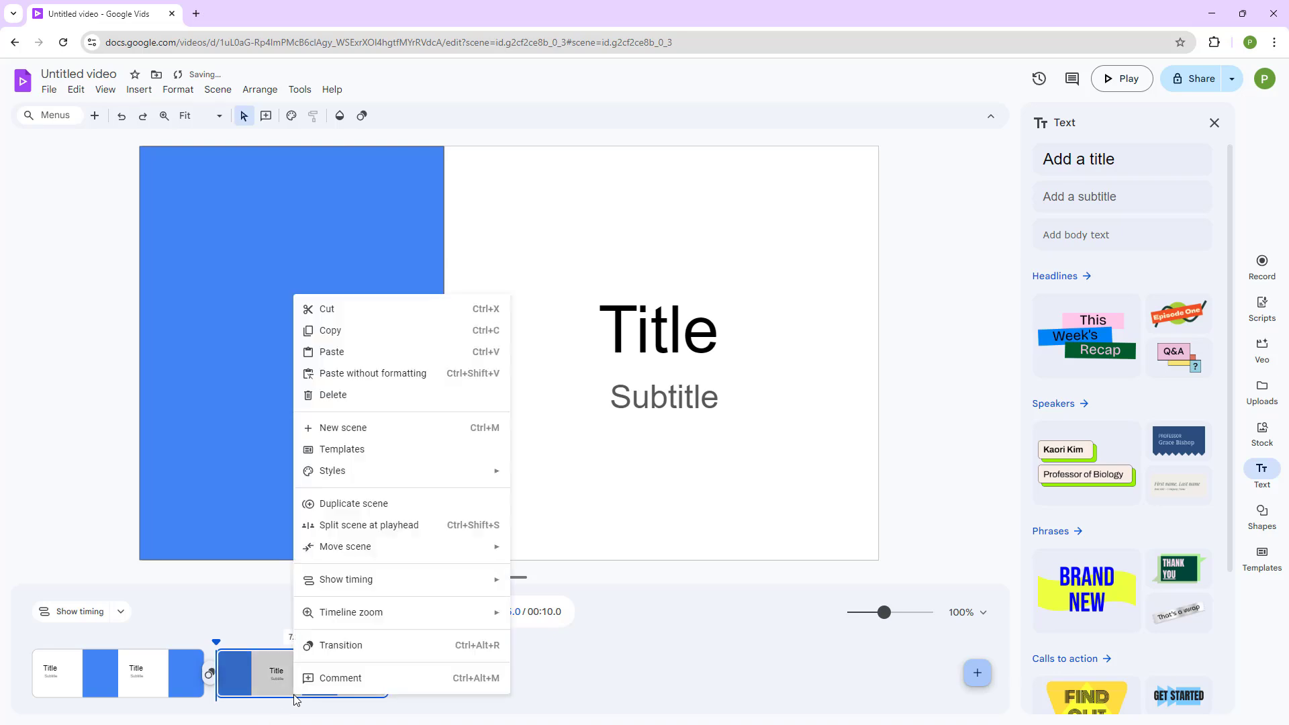
pyautogui.click(370, 508)
pyautogui.click(443, 155)
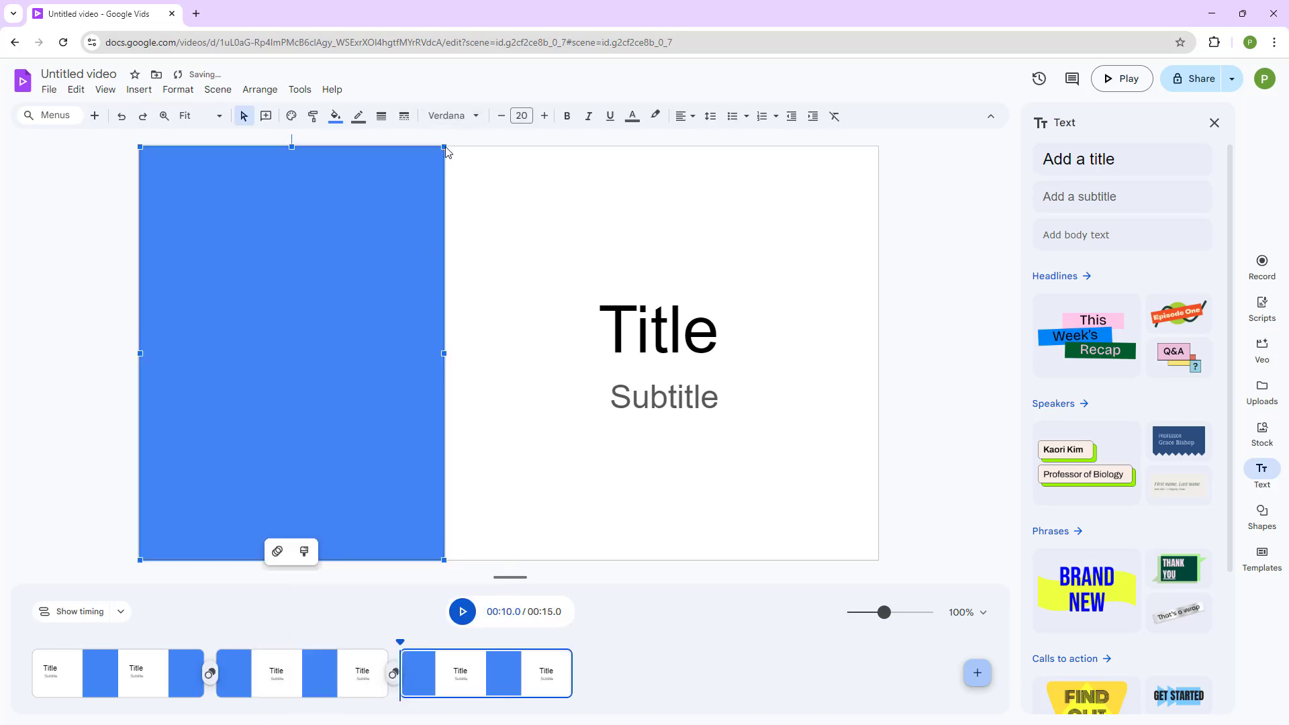
pyautogui.moveTo(442, 146); pyautogui.dragTo(878, 455)
pyautogui.moveTo(578, 268); pyautogui.dragTo(796, 437)
pyautogui.moveTo(657, 327); pyautogui.dragTo(332, 288)
pyautogui.click(631, 277)
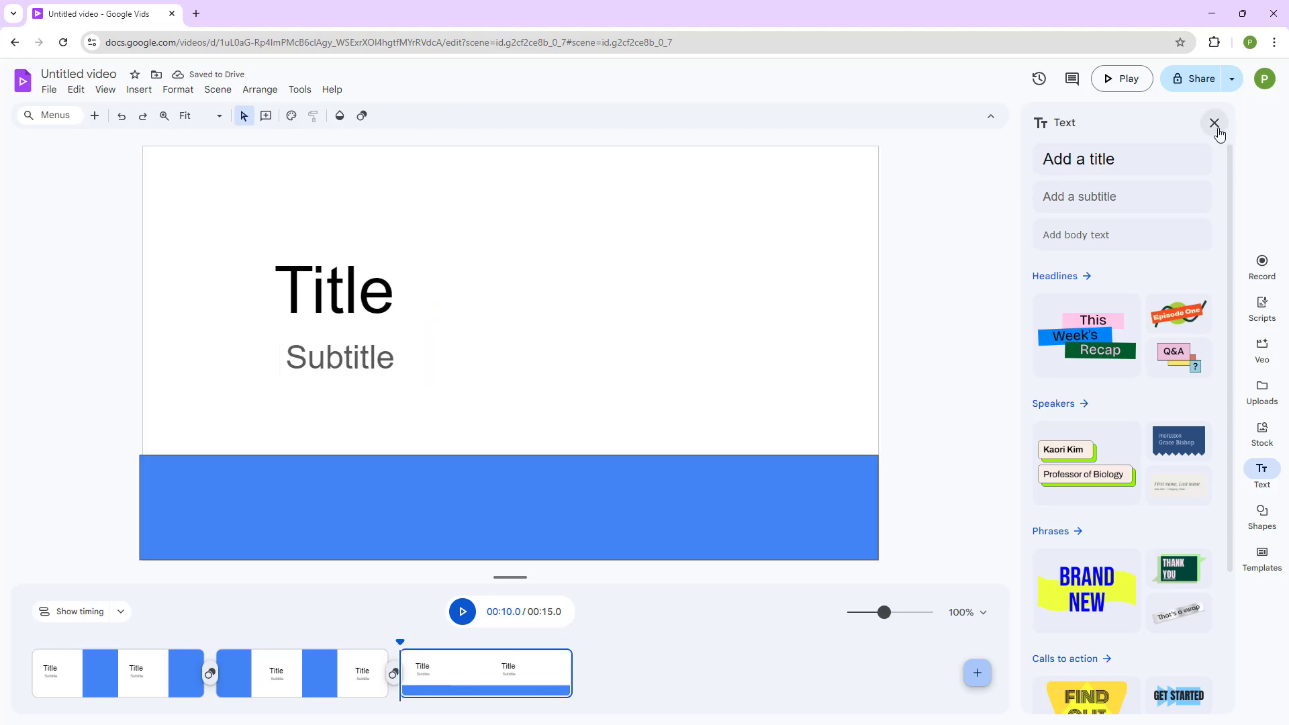
pyautogui.click(1215, 122)
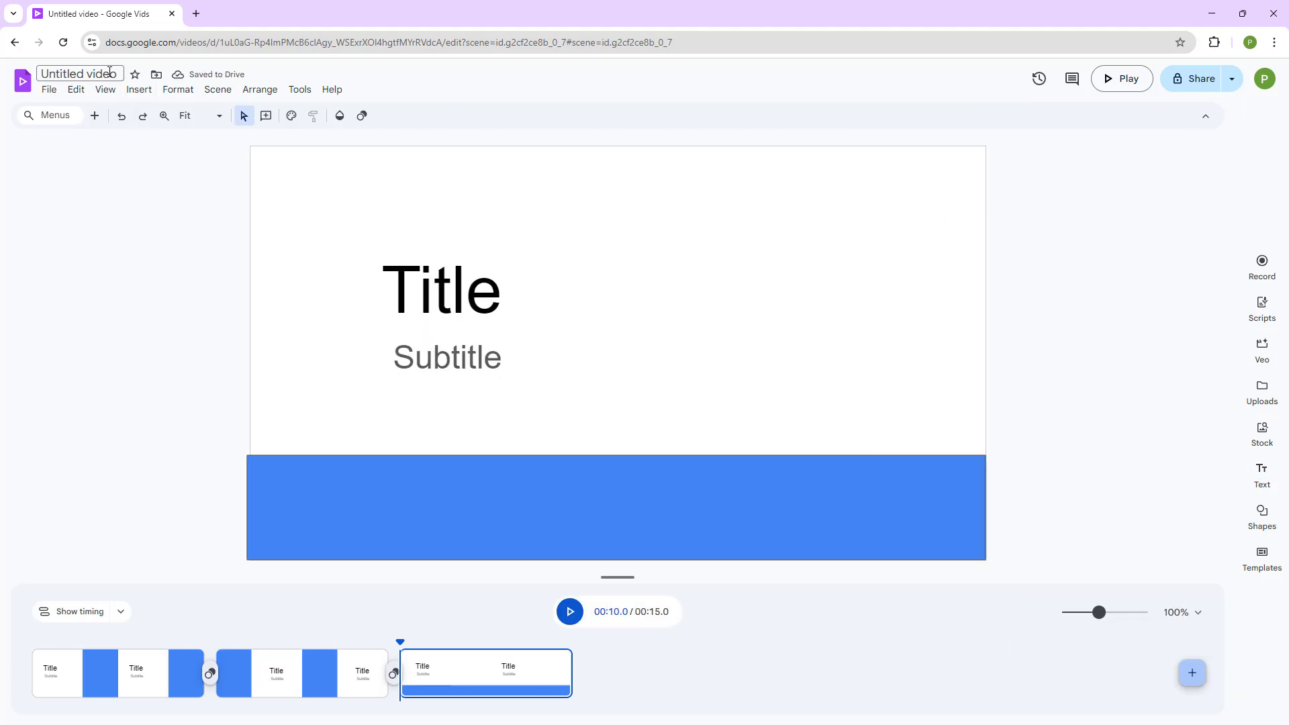
# Rename the untitled video to "Template".
pyautogui.click(109, 75)
pyautogui.write('Teamplate')
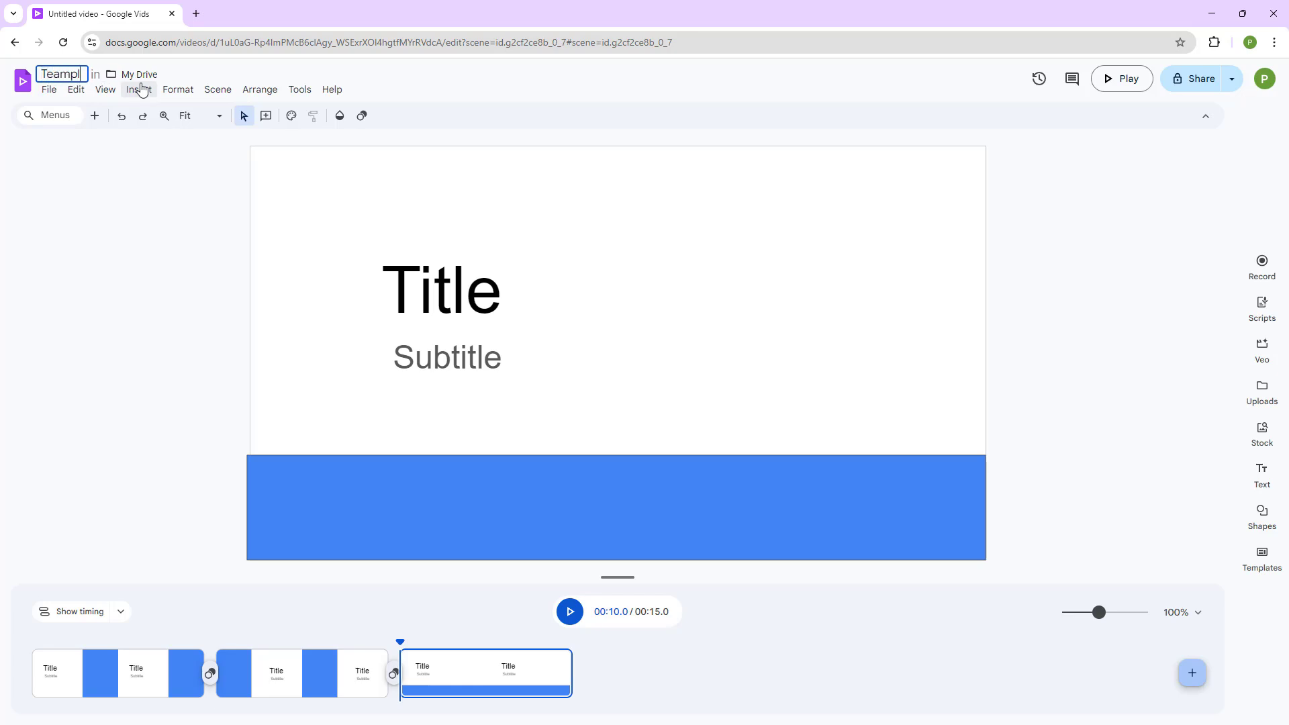
pyautogui.press('BackSpace')
pyautogui.press('BackSpace')
pyautogui.press('BackSpace')
pyautogui.press('BackSpace')
pyautogui.press('BackSpace')
pyautogui.press('BackSpace')
pyautogui.press('BackSpace')
pyautogui.press('BackSpace')
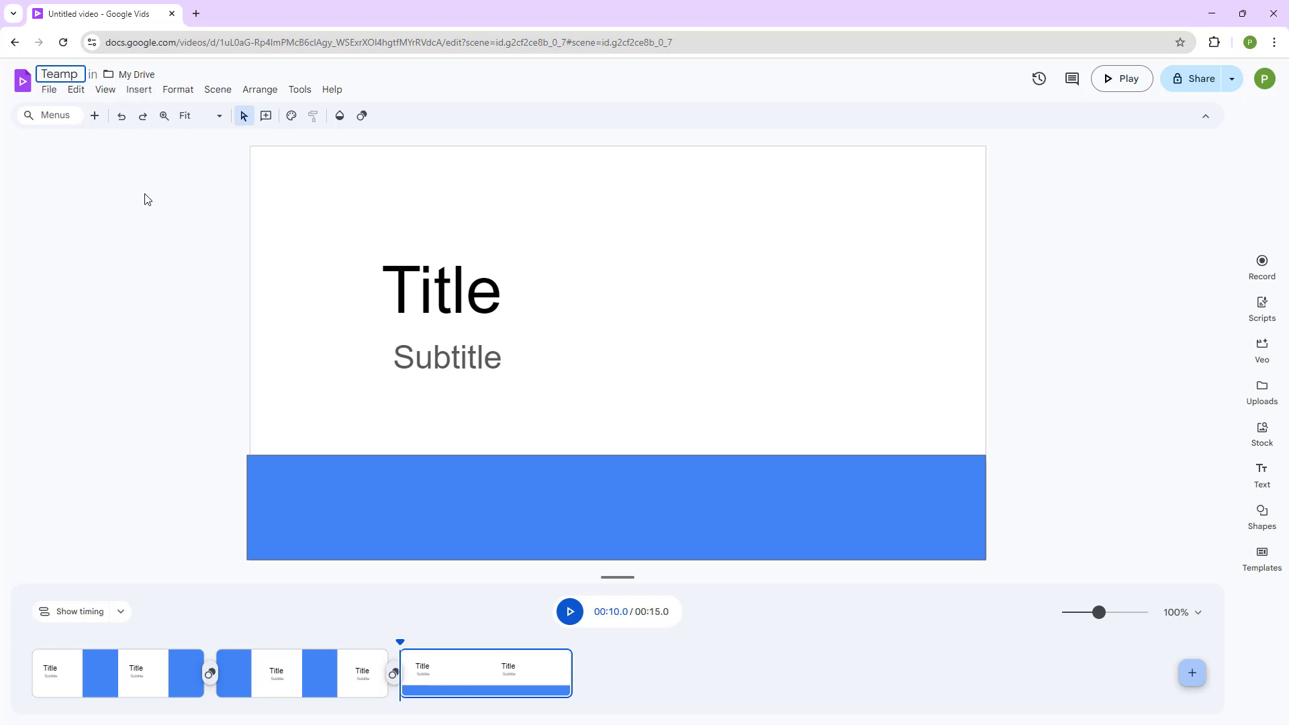
pyautogui.write('emplate')
pyautogui.press('Return')
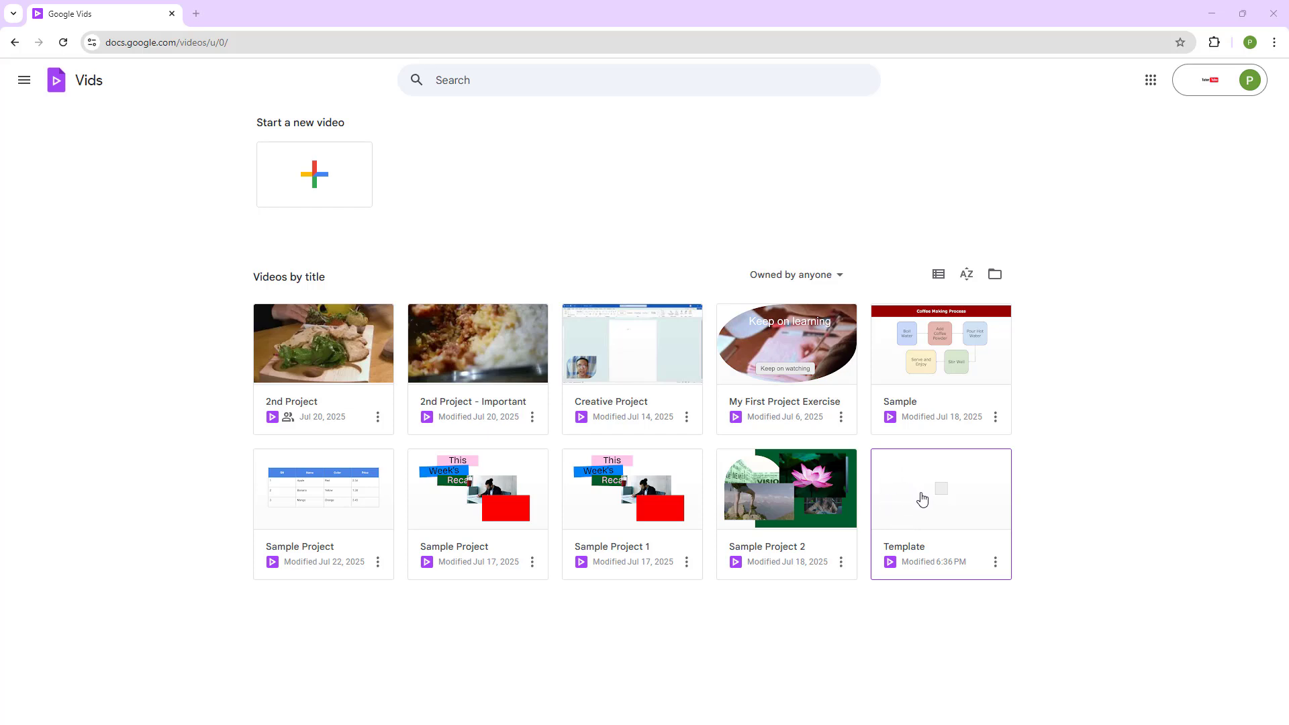
# Open the Template video from the video list in a new tab.
pyautogui.click(996, 563)
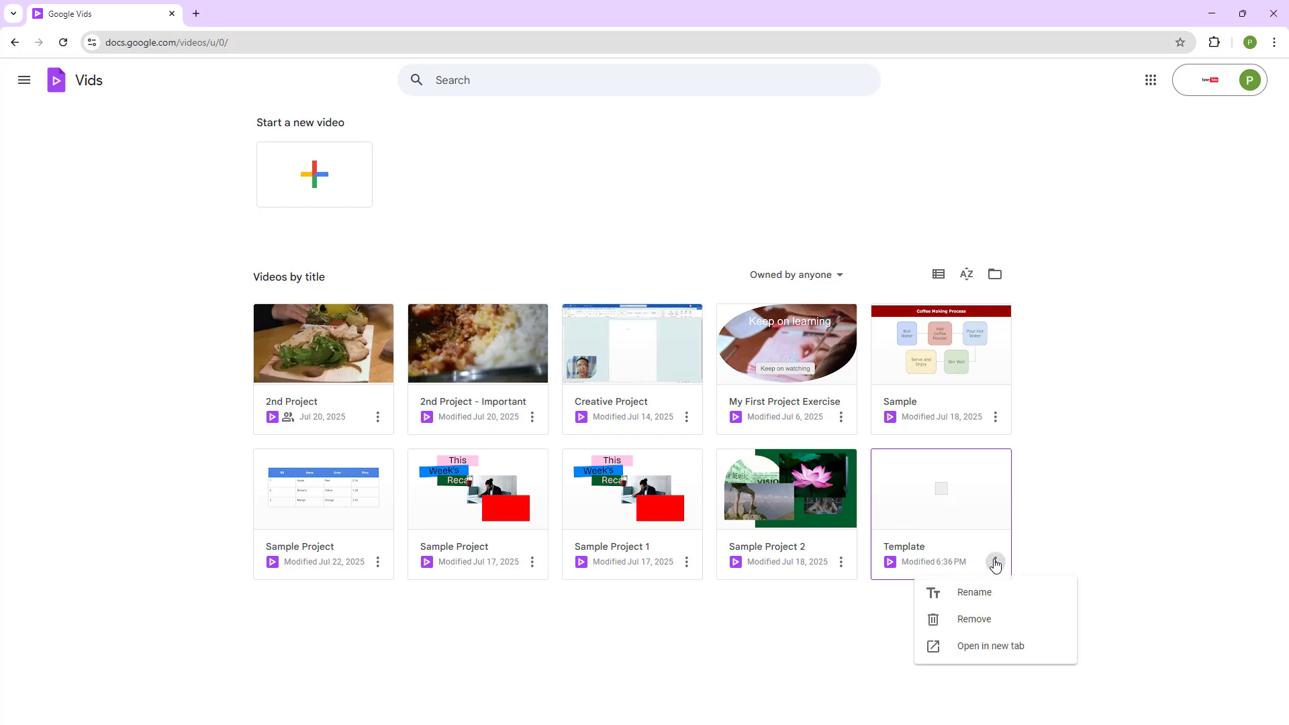
pyautogui.click(998, 647)
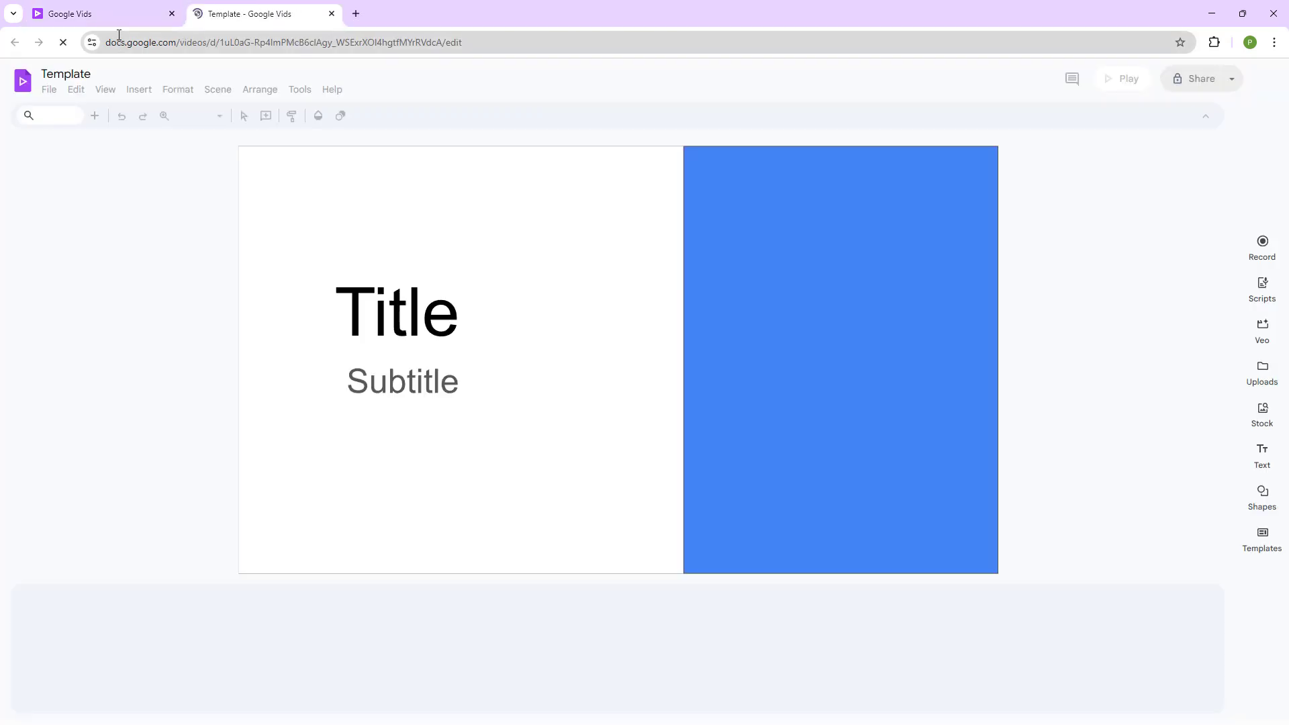
pyautogui.click(131, 18)
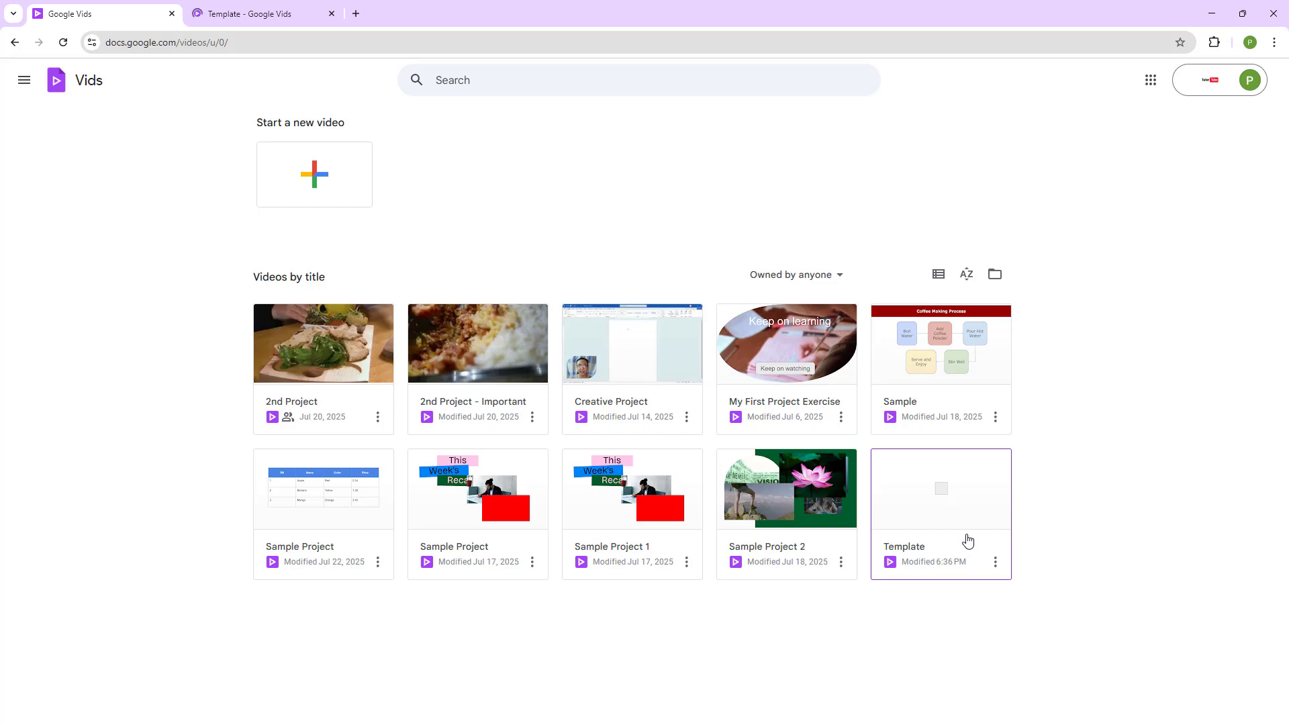
pyautogui.click(207, 13)
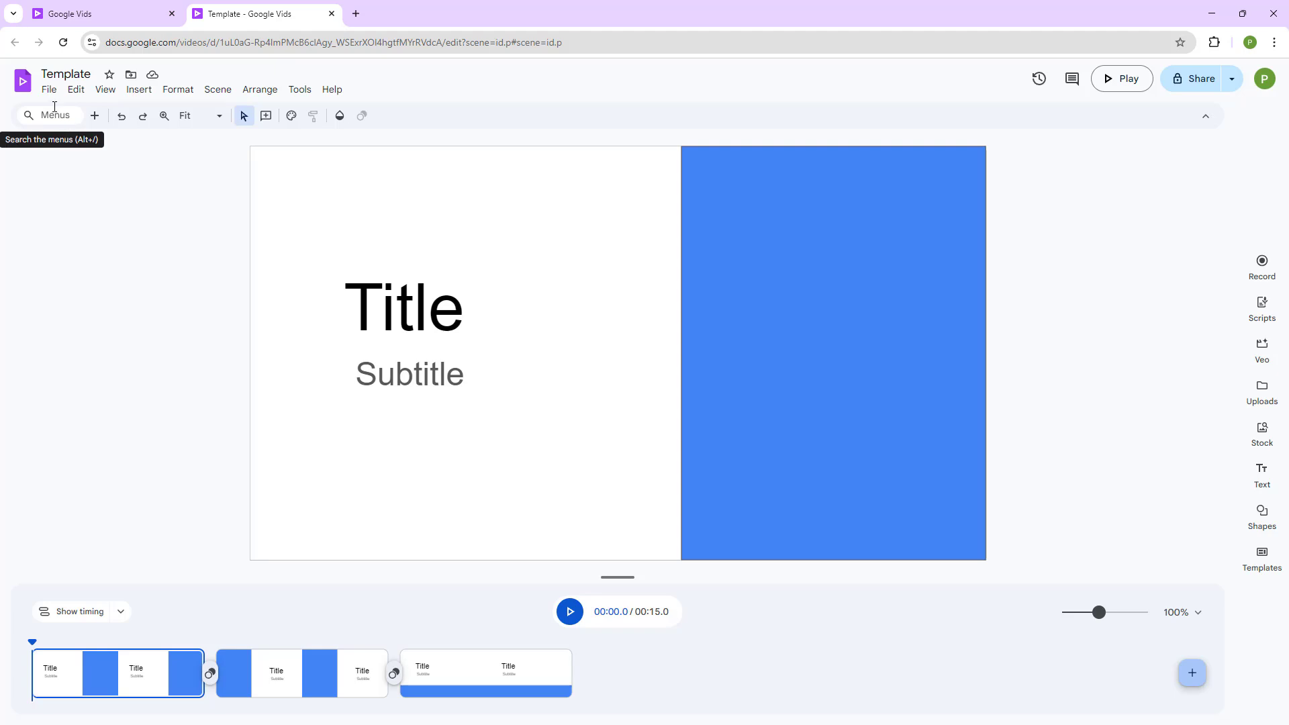
# Make a copy of the entire Template video named "Custom Project" in My Drive.
pyautogui.click(50, 91)
pyautogui.moveTo(109, 177)
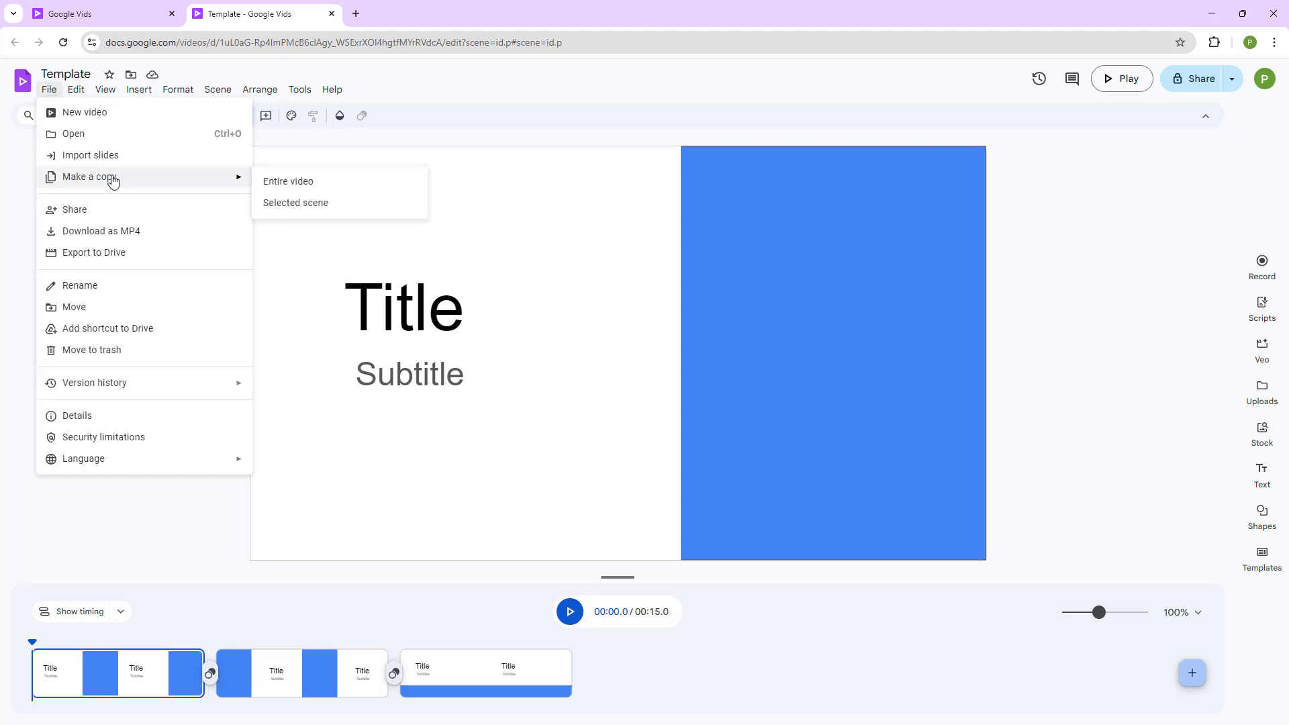
pyautogui.click(313, 190)
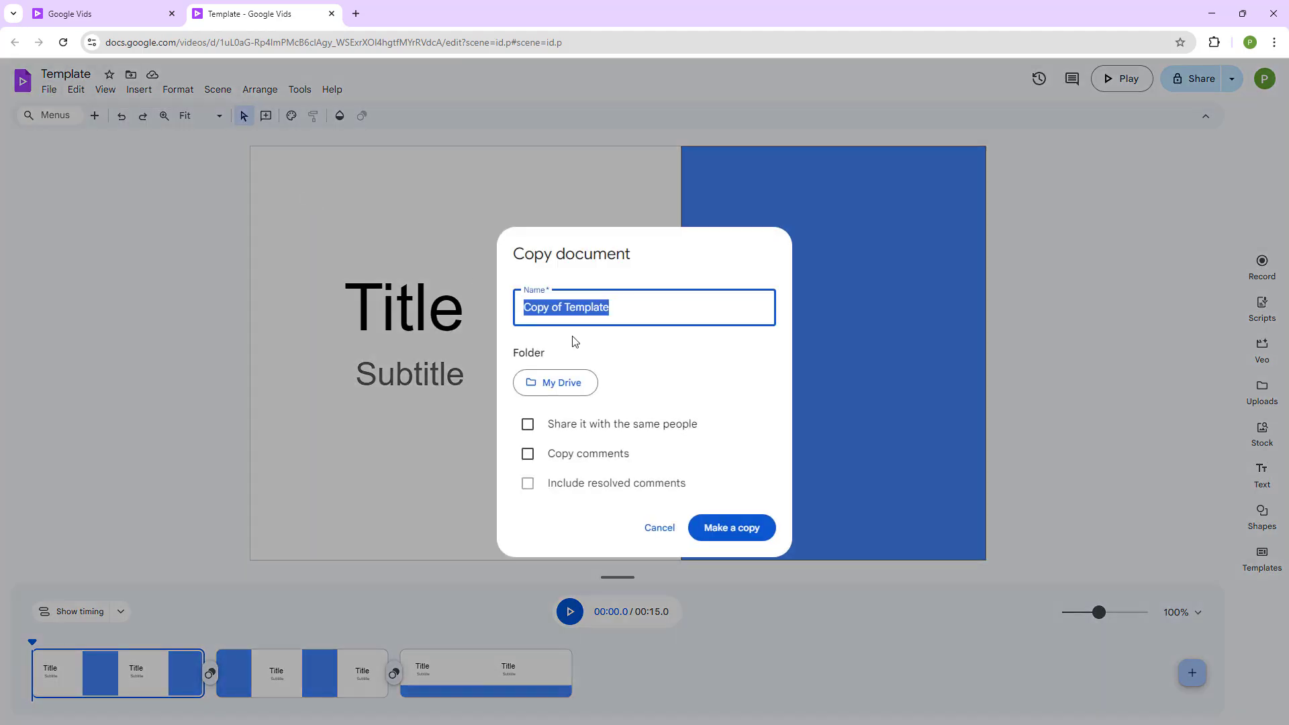
pyautogui.click(698, 311)
pyautogui.moveTo(697, 311); pyautogui.dragTo(455, 286)
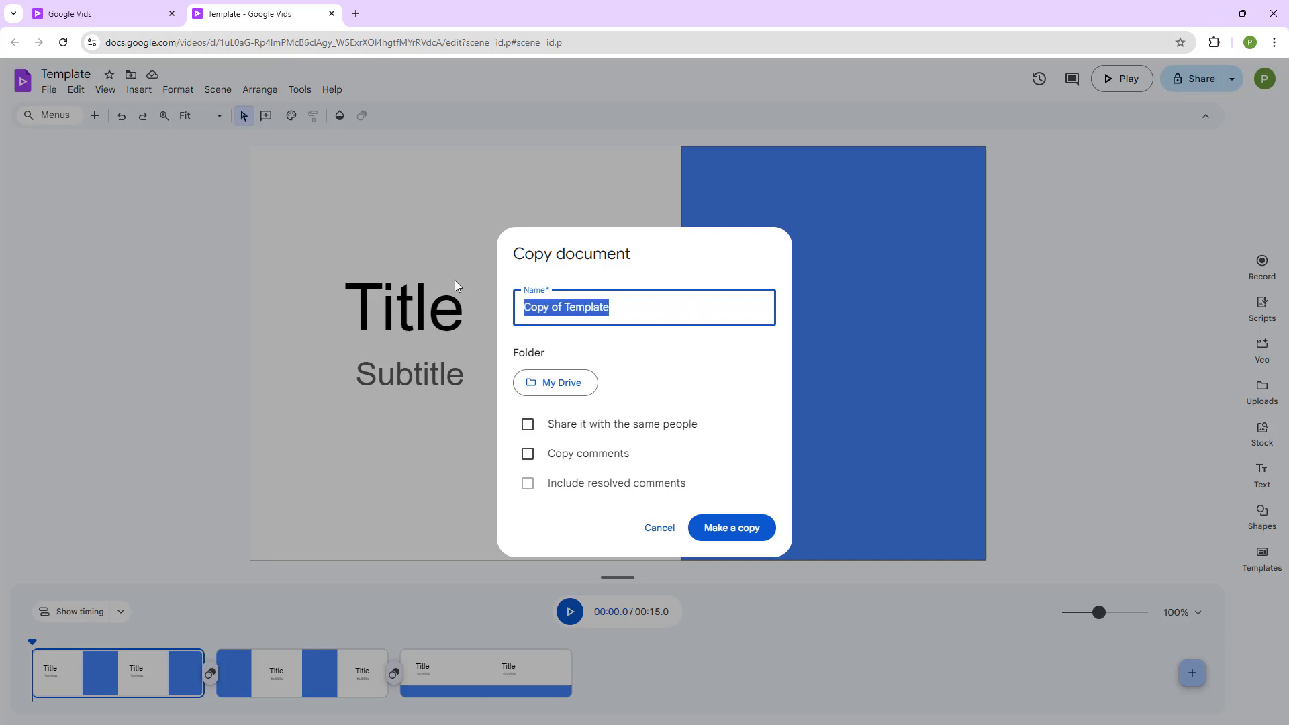
pyautogui.write('Project')
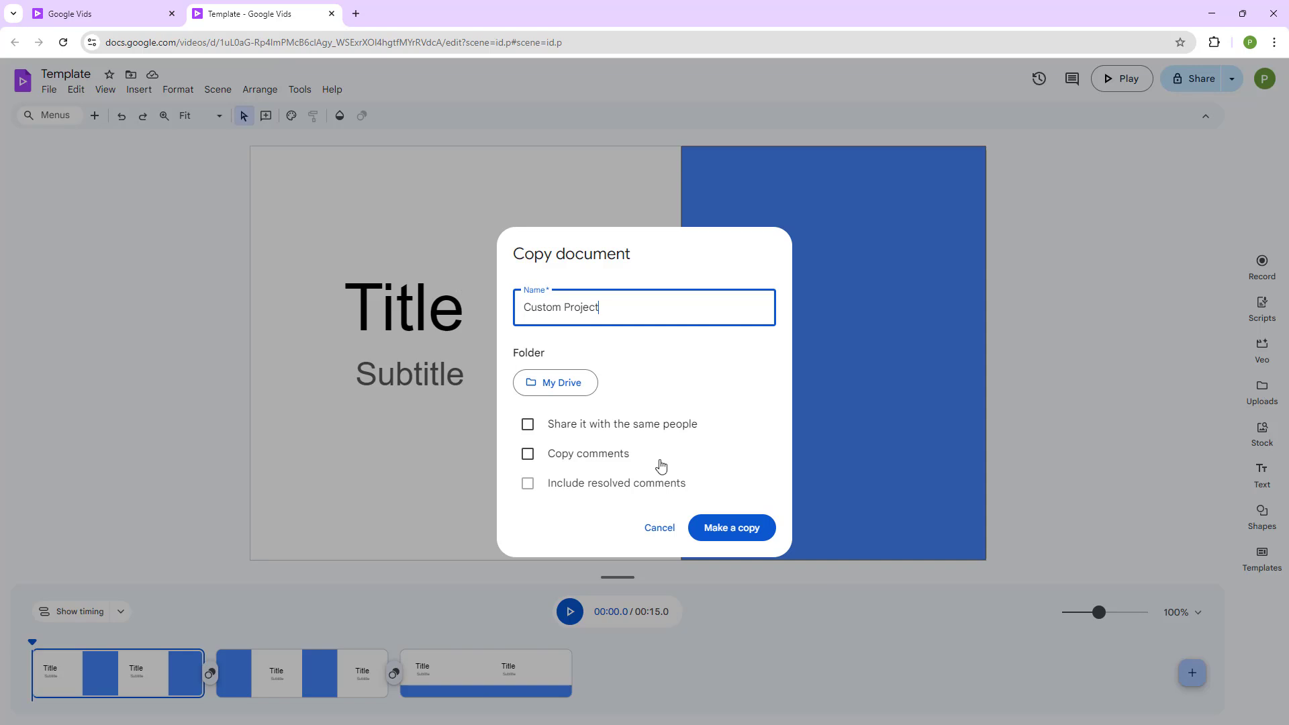
pyautogui.click(710, 527)
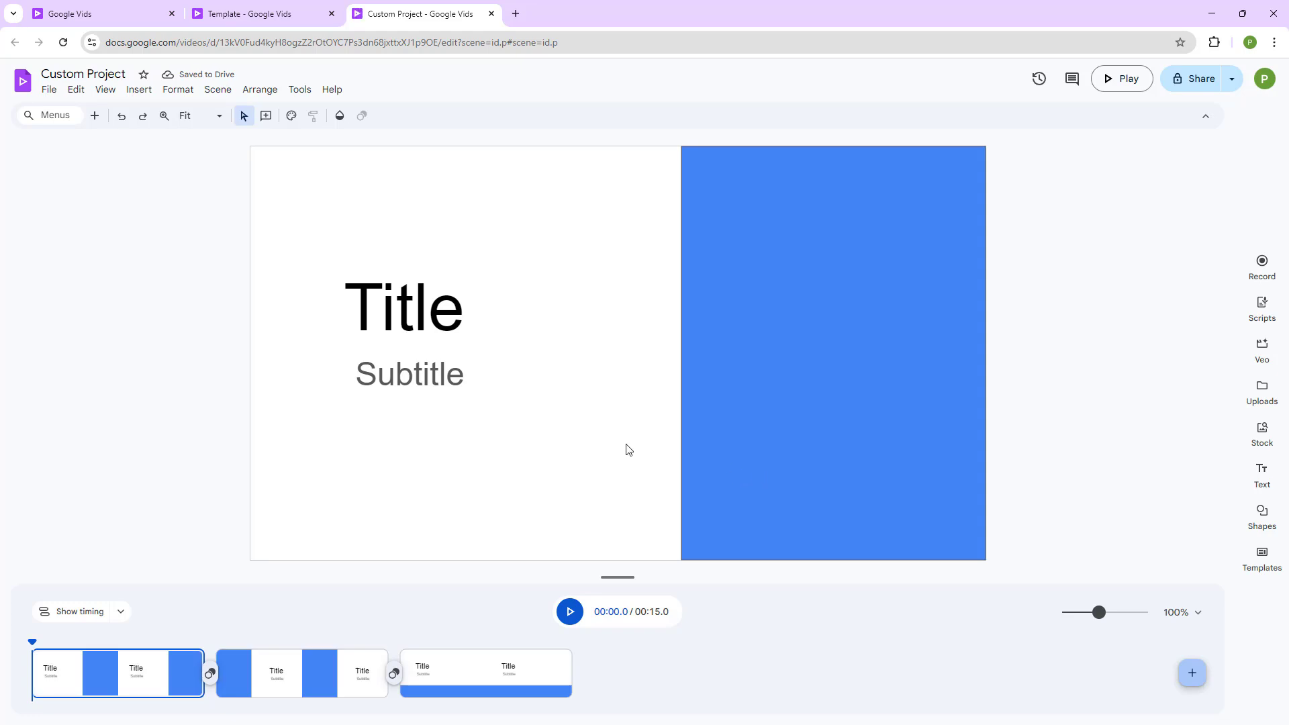
# Check the video list for the Custom Project copy and the original Template, and return to the Custom Project video.
pyautogui.click(109, 6)
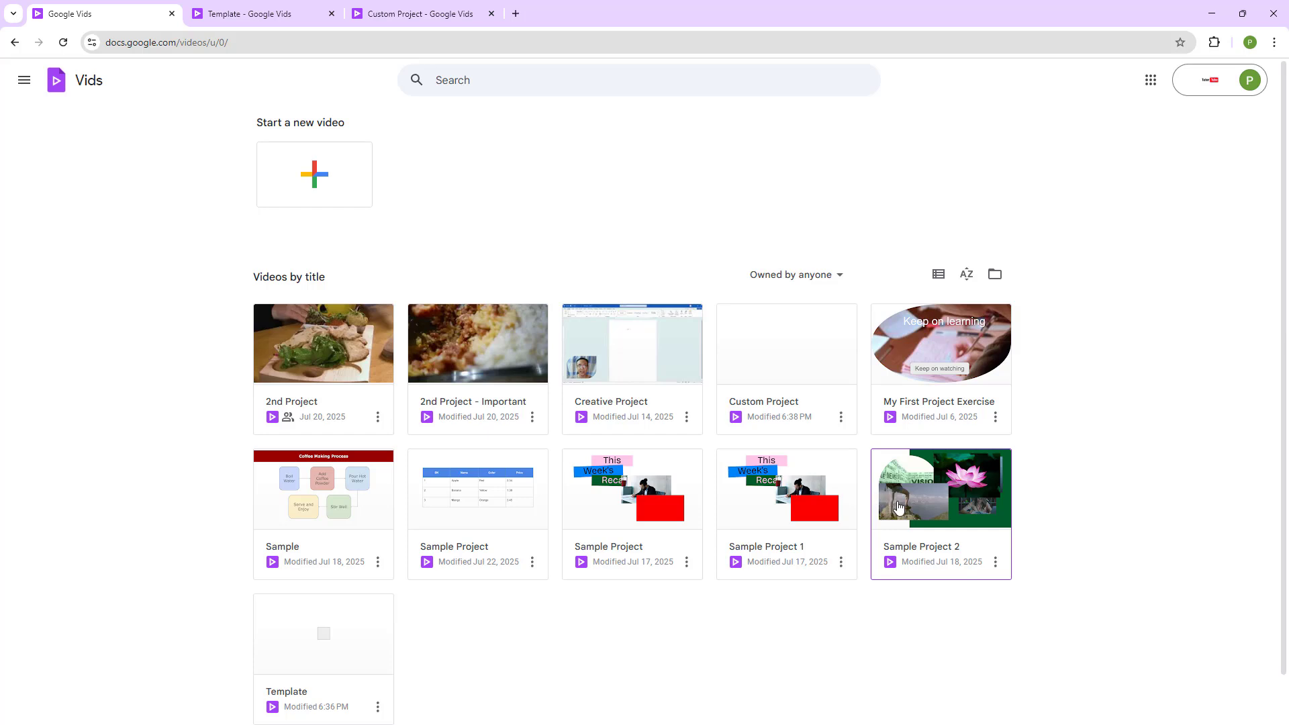
pyautogui.scroll(-1, 331, 578)
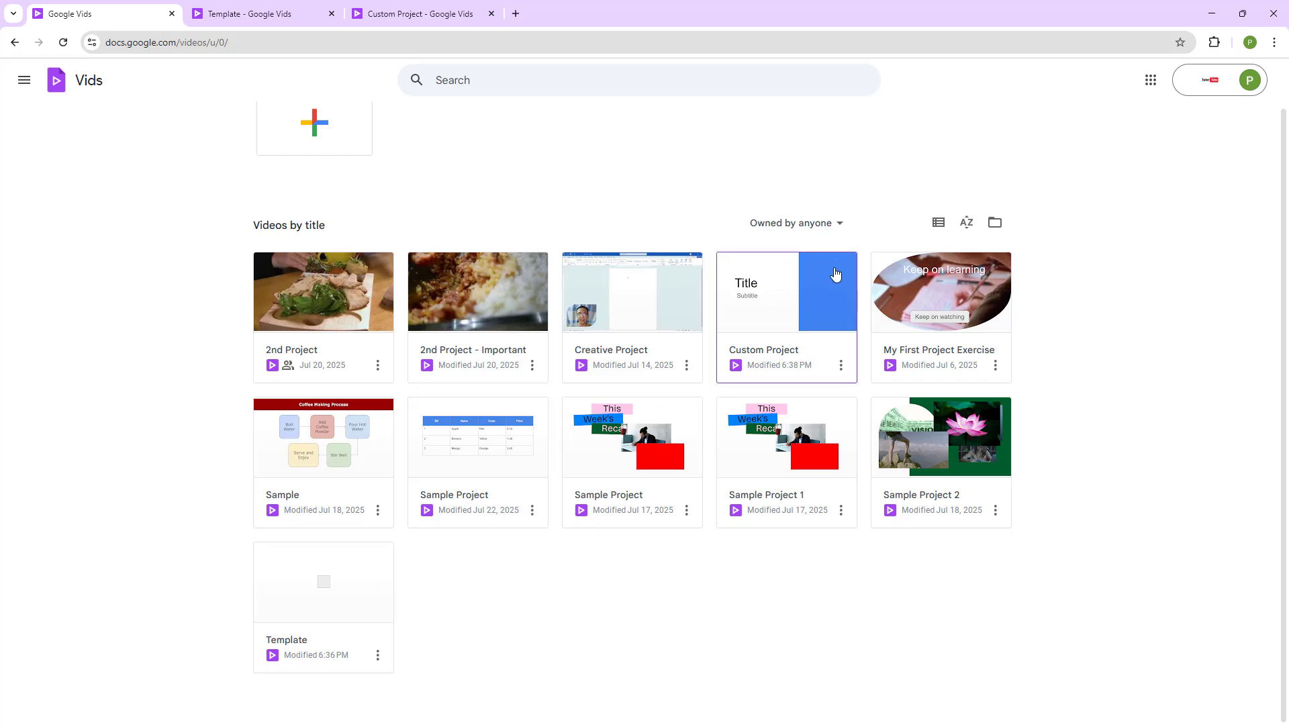
pyautogui.click(388, 5)
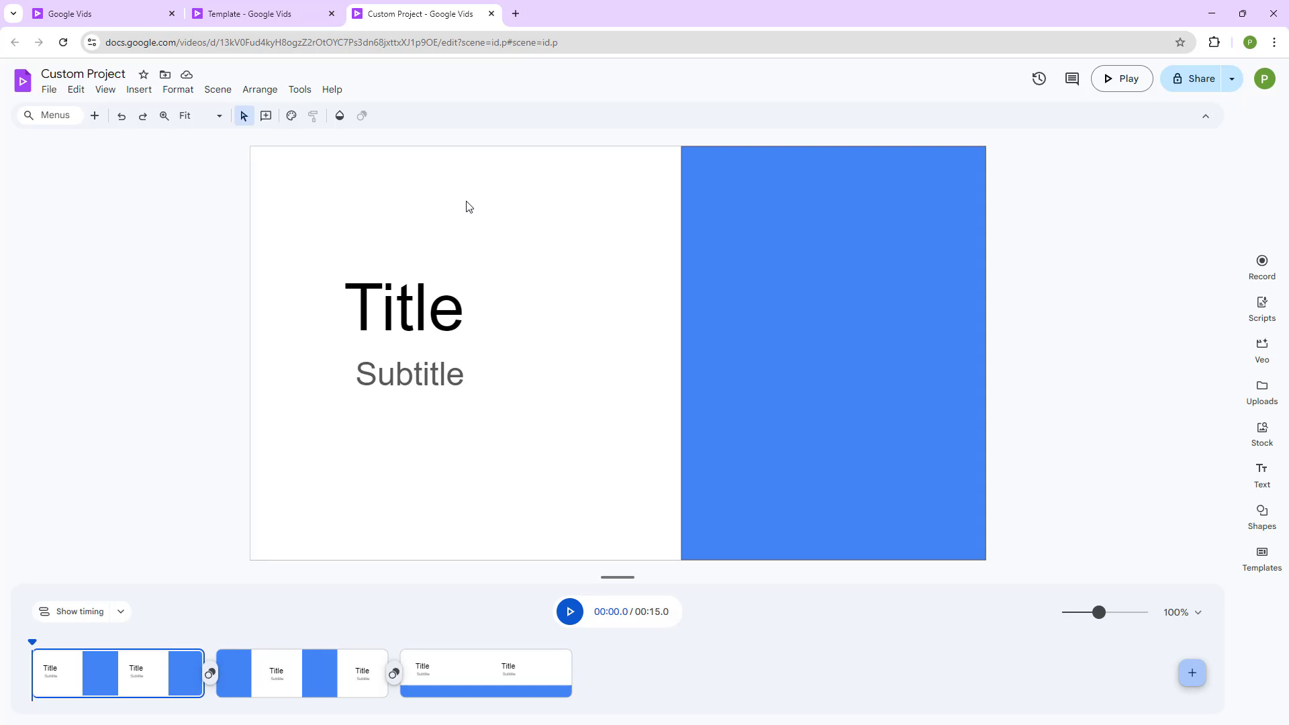